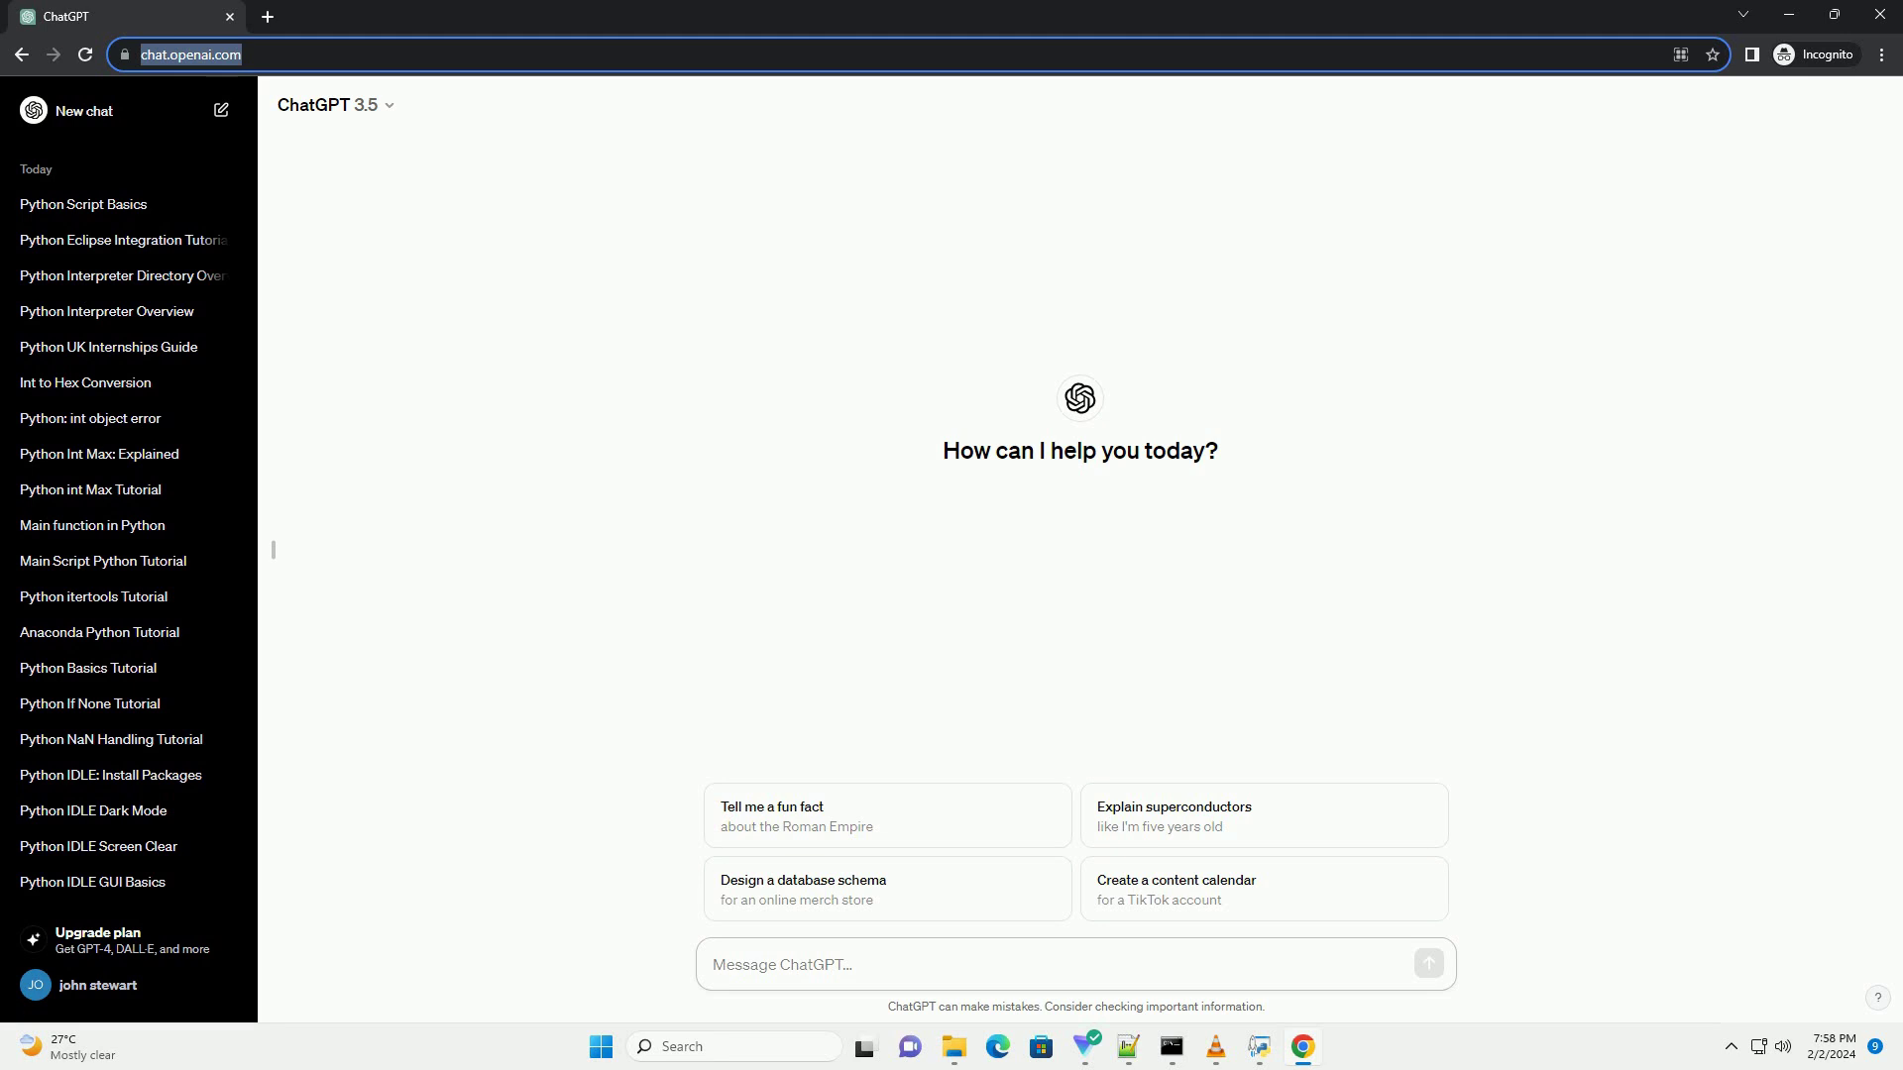
Step: Paste and send the request for a tutorial on locating the Python interpreter file
type("write an informative tutorial about python interpreter file location with code example")
key("Return")
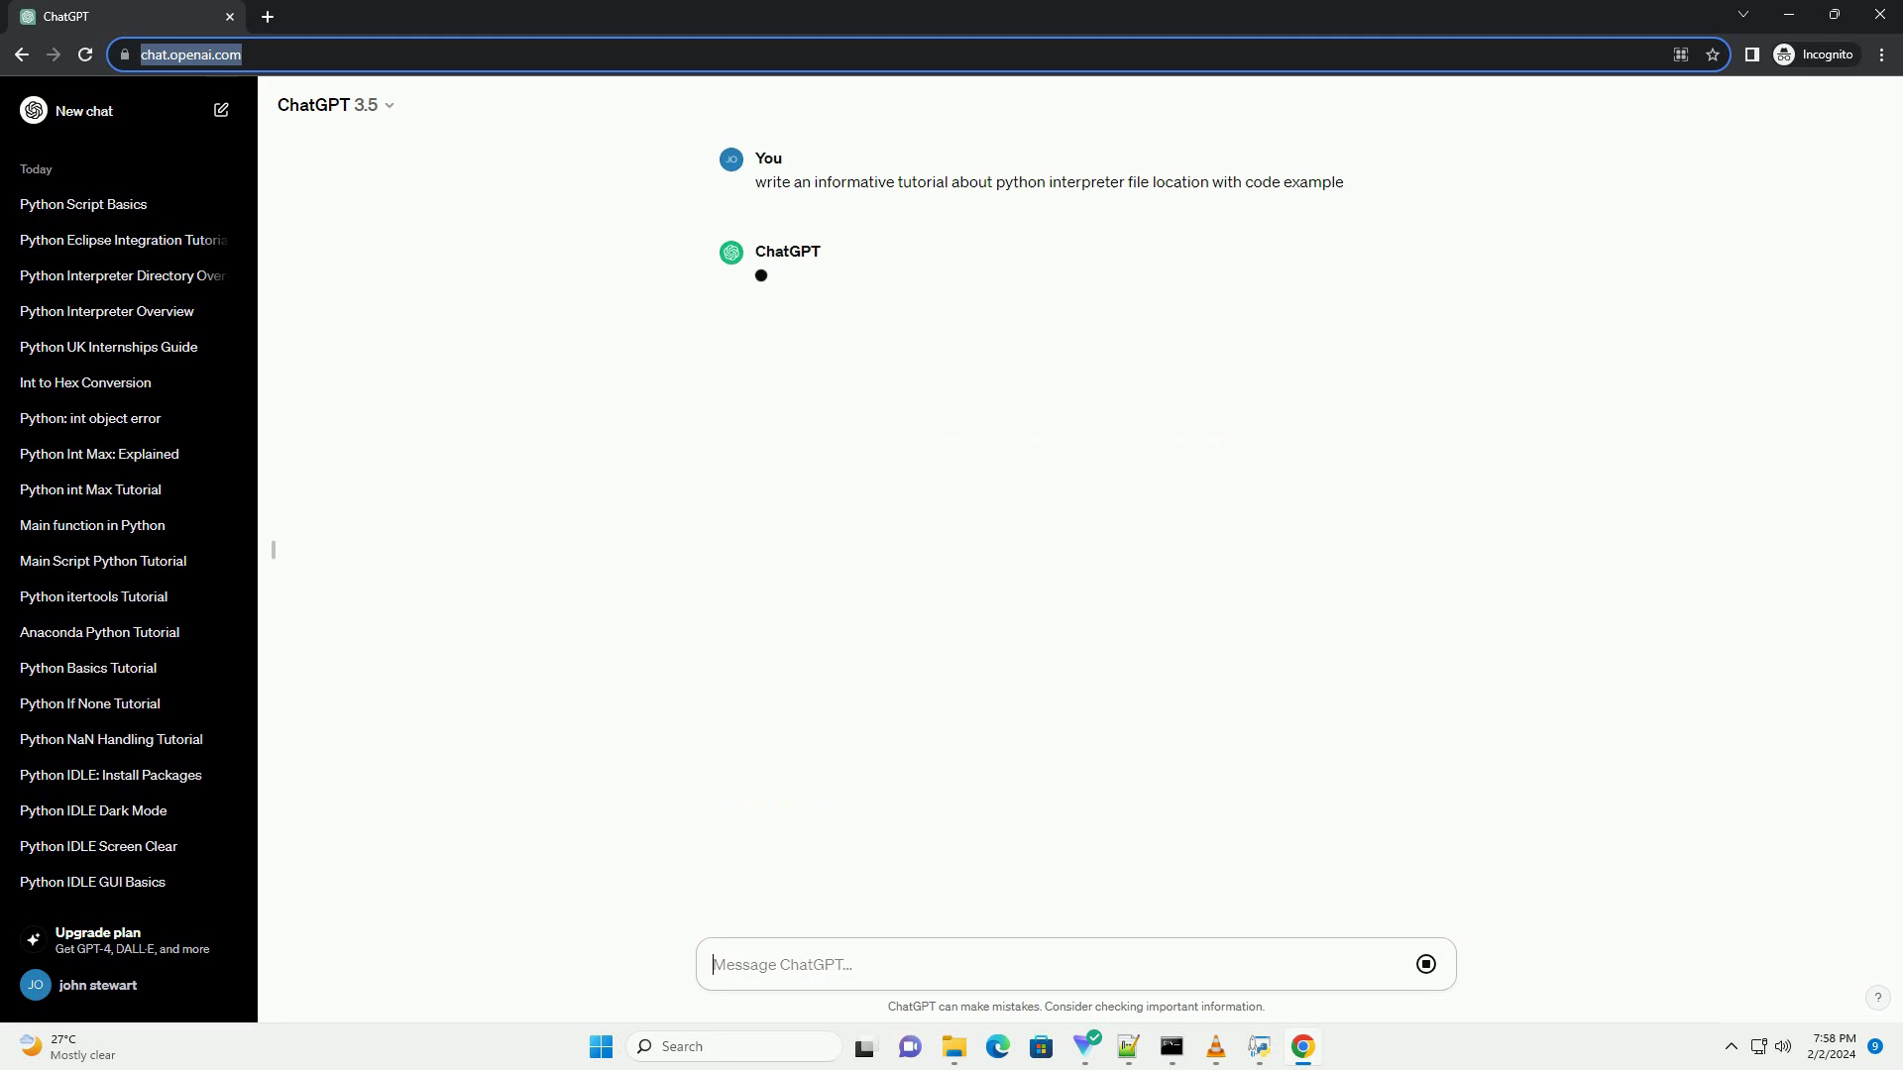